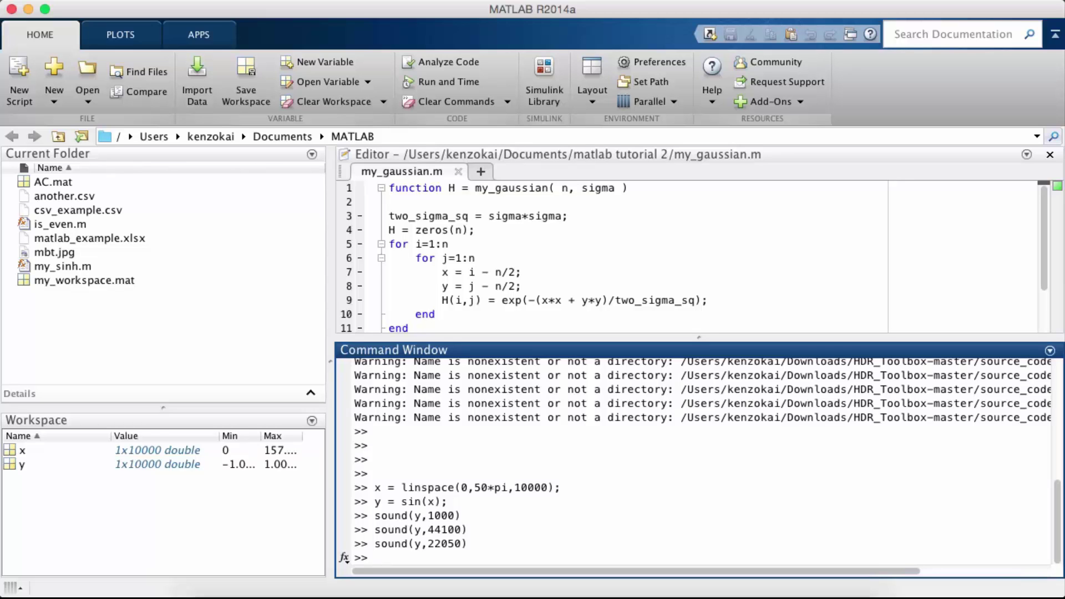
type("x = linspace(0,50")
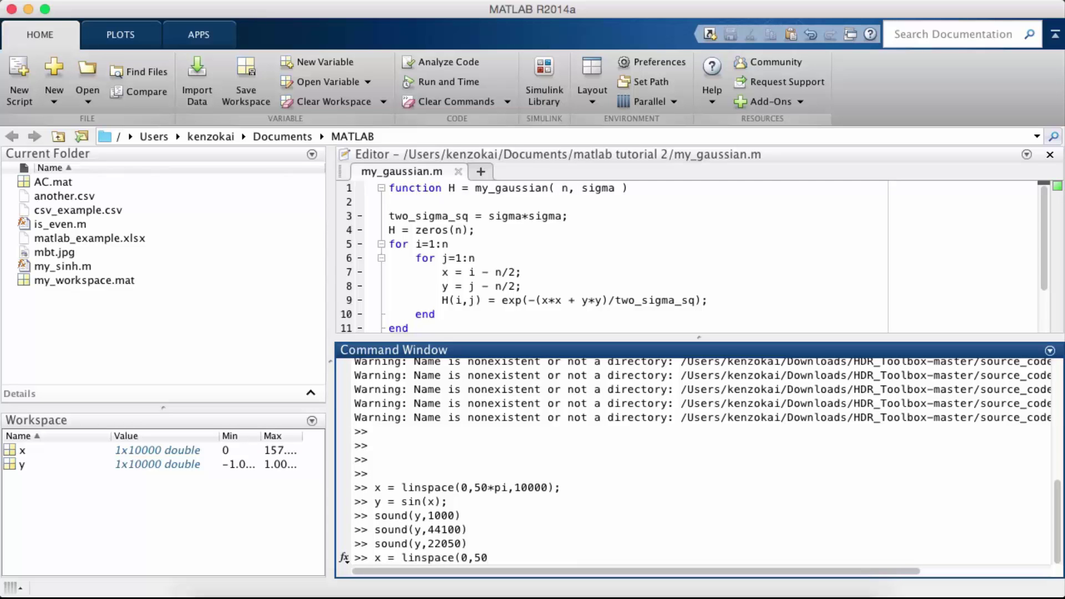
type("*pi,10000")
type(");")
Step: Regenerate x = linspace(0,50*pi,10000) and y = sin(x) in the Command Window
key("Return")
type("y = sin(x);")
key("Return")
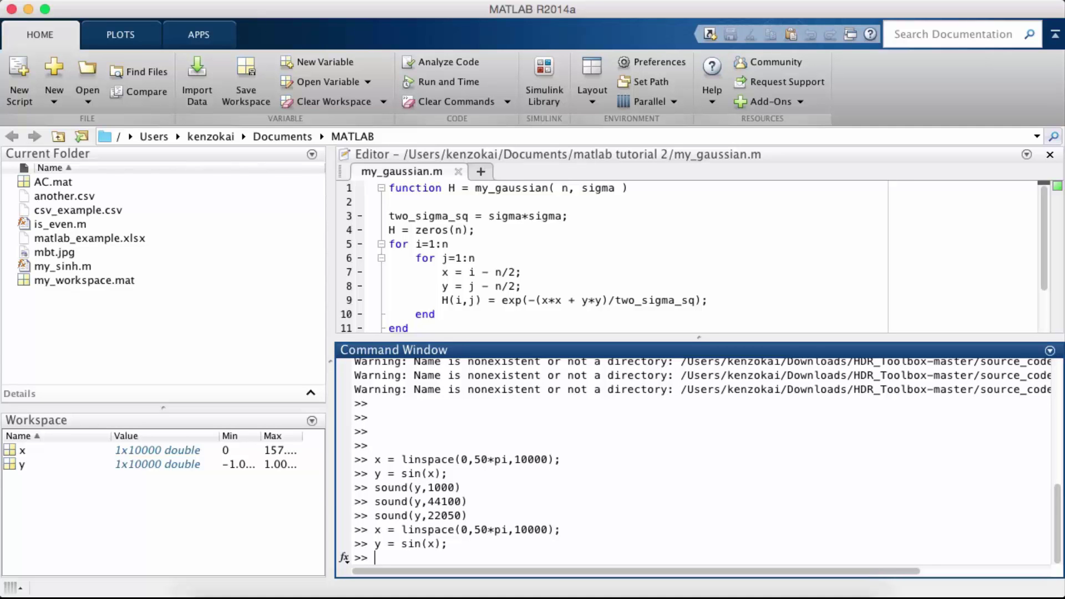
type("sound(y,")
type("44100)")
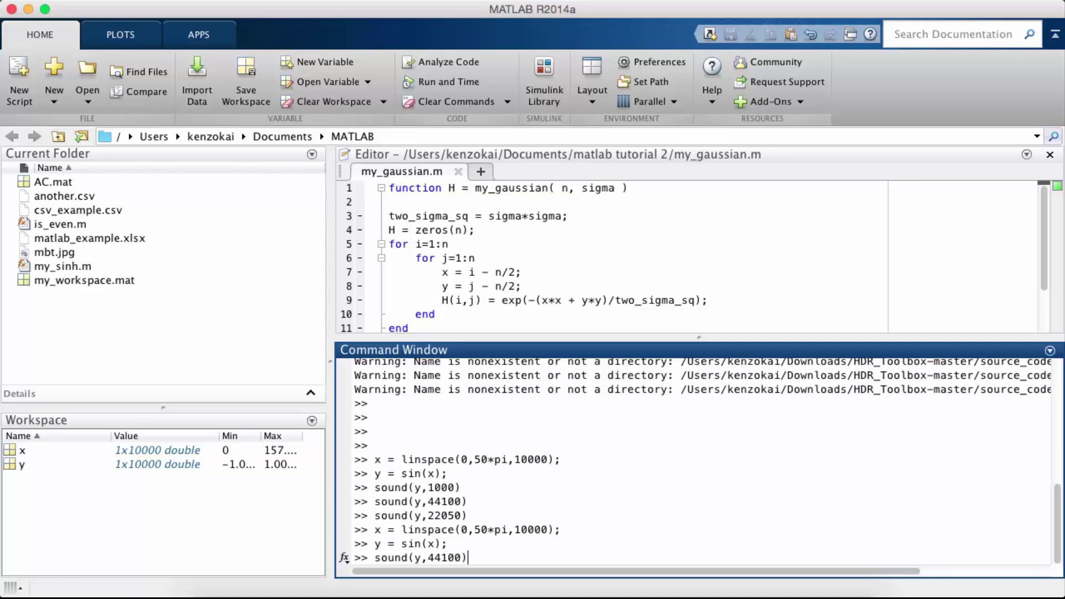
Step: Play the sine wave back with sound(y,44100) and then sound(y,22050)
key("Return")
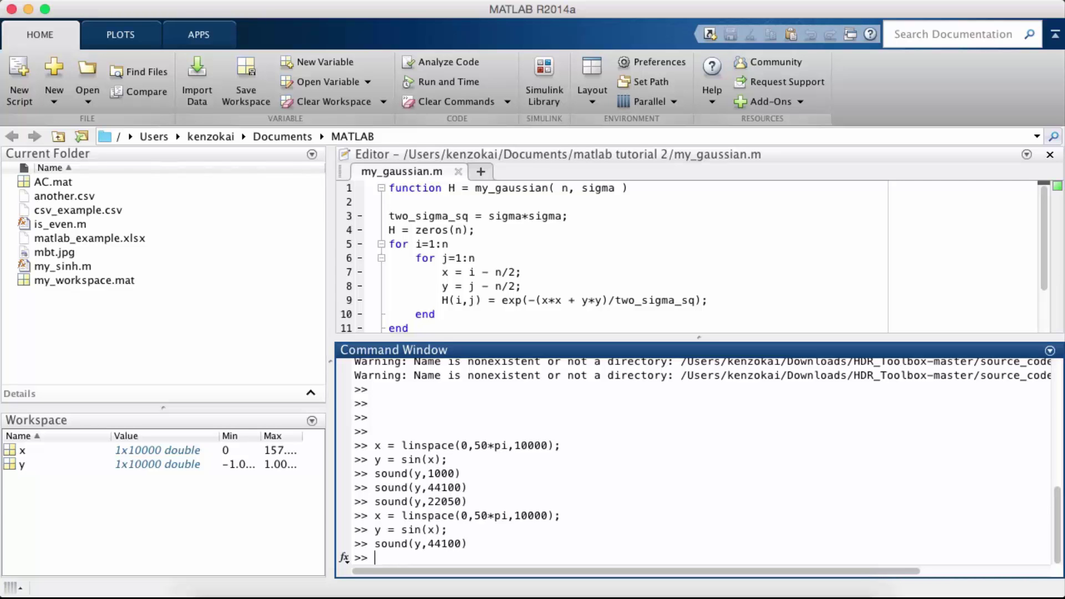
type("sound(y,22050)")
key("Return")
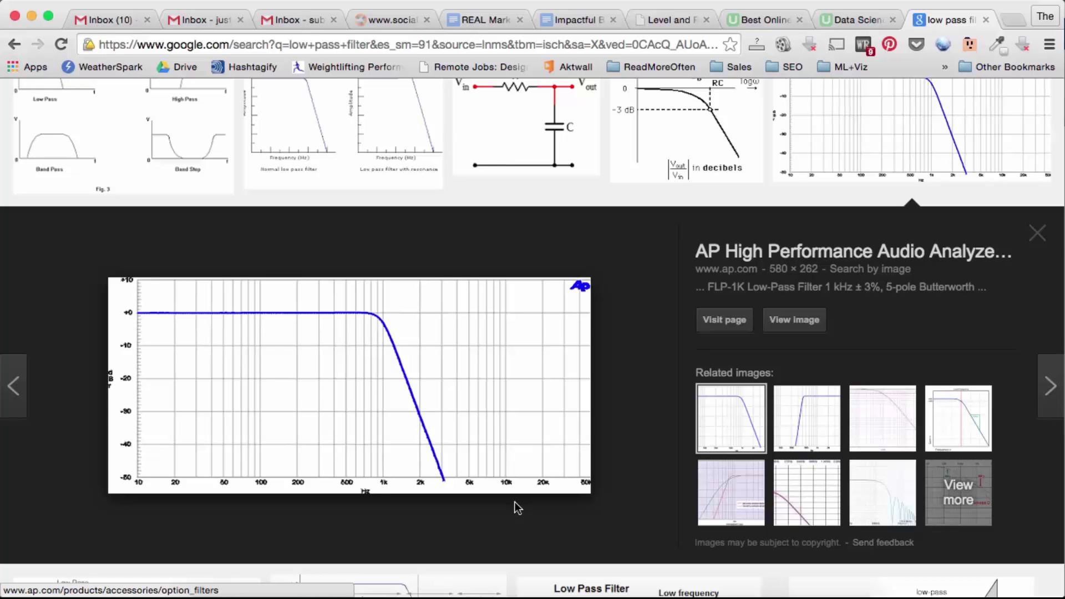
Step: Bring up the MathWorks filter.html documentation tab from Google Images
left_click(611, 578)
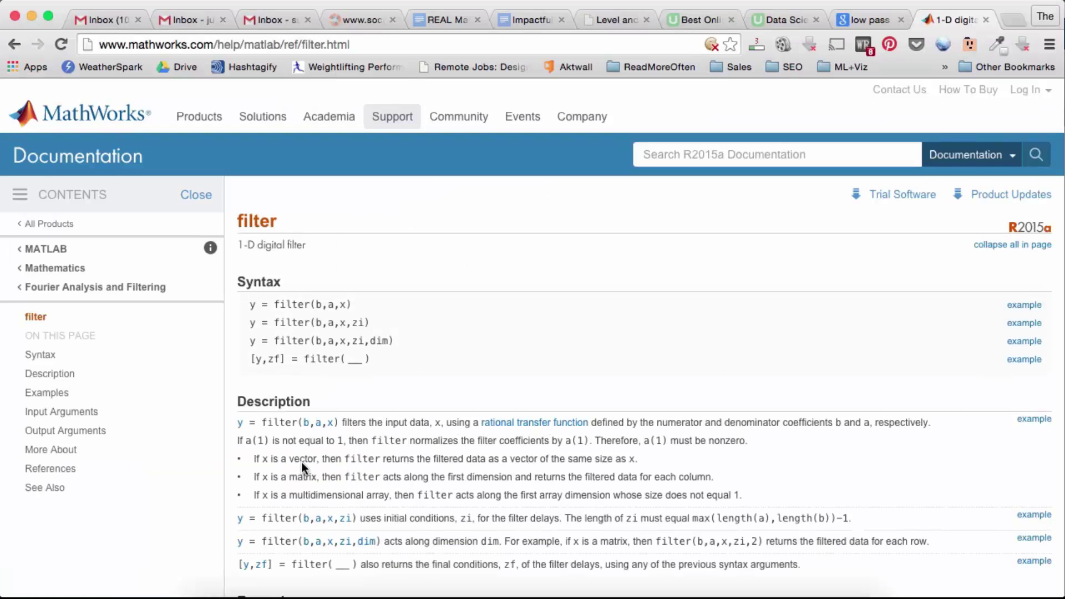
scroll(303, 462, "down", 2)
scroll(302, 462, "down", 2)
scroll(302, 462, "down", 3)
scroll(302, 462, "down", 2)
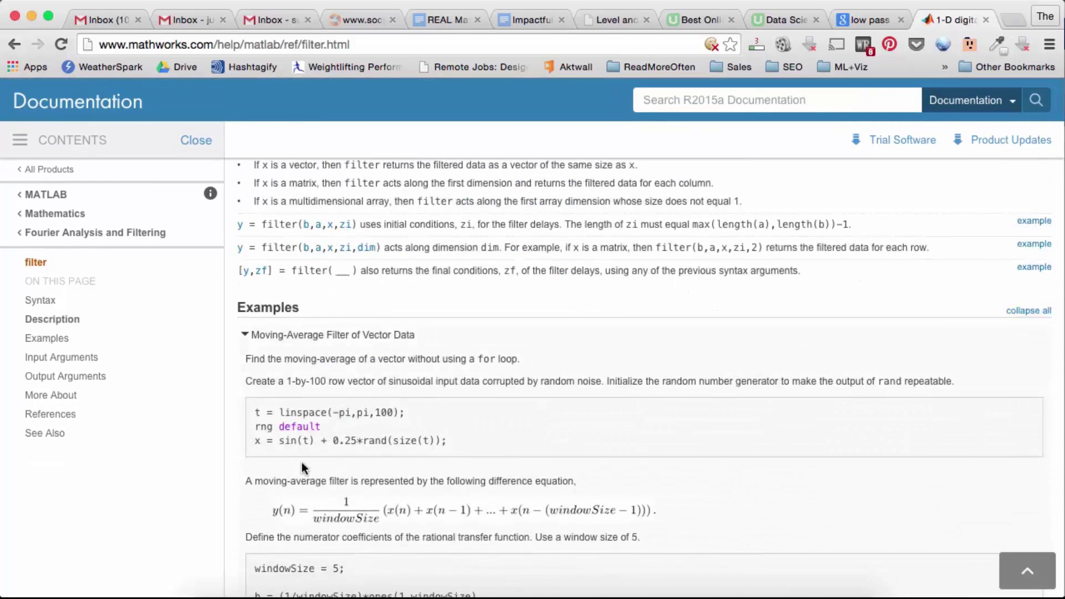
scroll(301, 467, "down", 1)
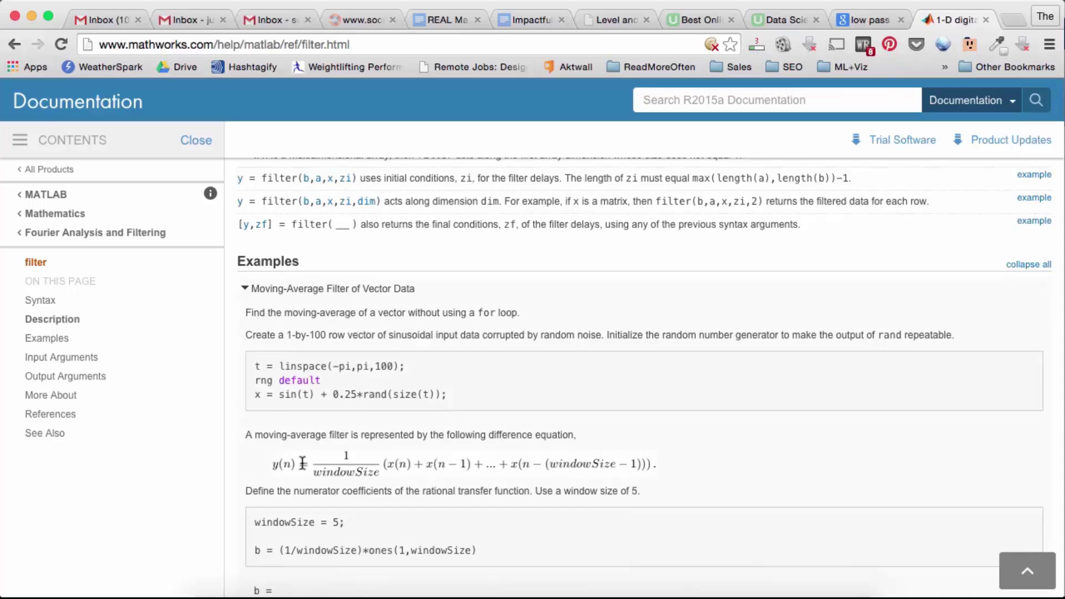
scroll(488, 398, "down", 8)
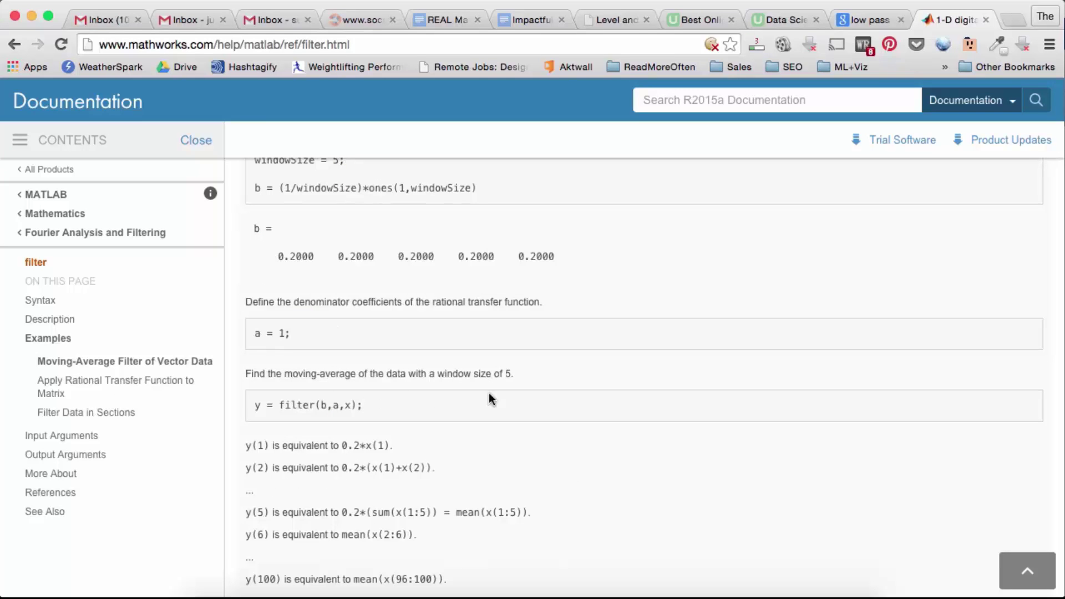
Step: Return to MATLAB from the Dock after reading the moving-average example
left_click(637, 574)
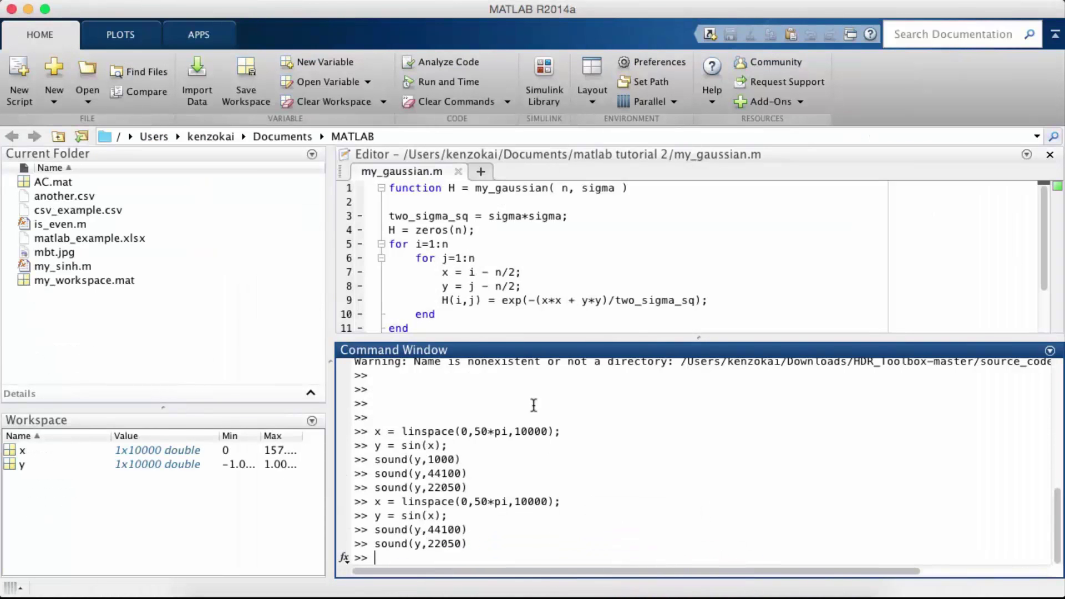
type("b = ones(40,1)/40;")
Step: Create b = ones(40,1)/40 and begin the [d,fs] = assignment at the prompt
key("Return")
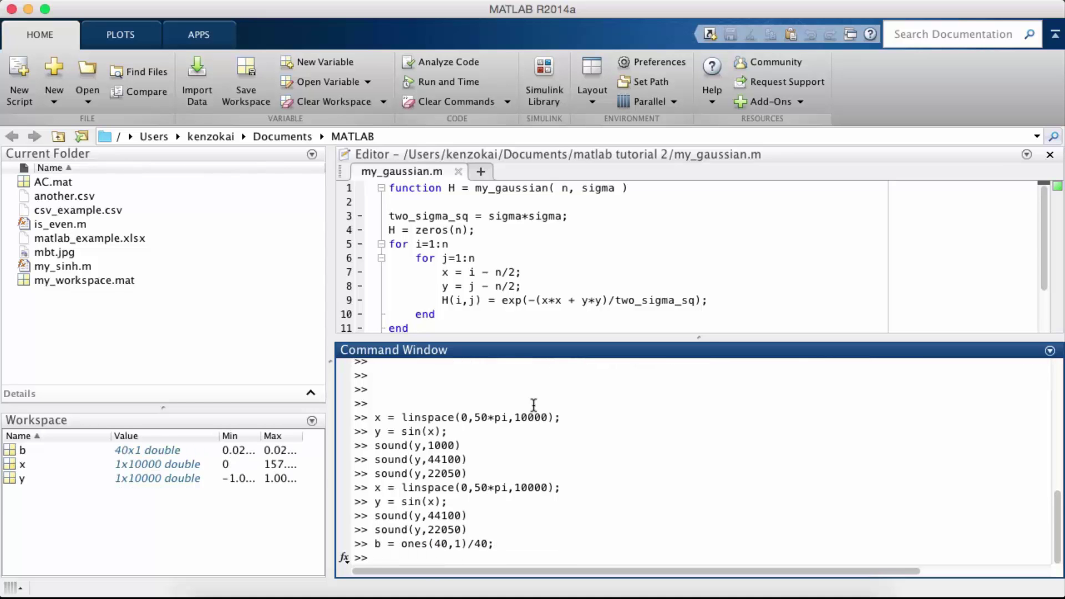
type("[")
key("BackSpace")
type("[d,fs] =")
Step: Browse into Documents > matlab tutorial 2 and run [d,fs] = audioread('helloworld.wav');
left_click(274, 137)
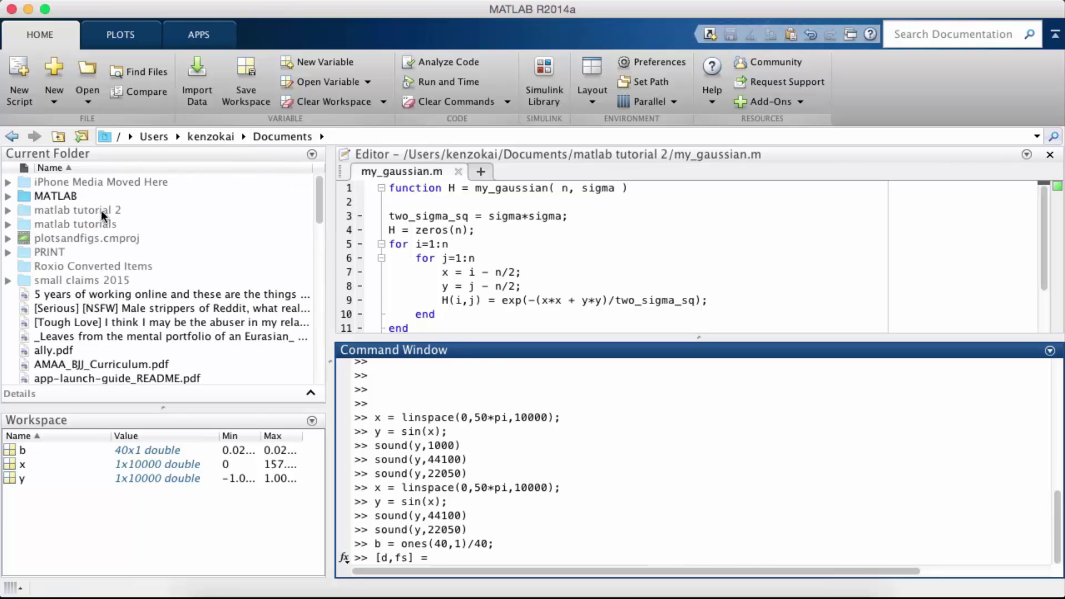
double_click(99, 217)
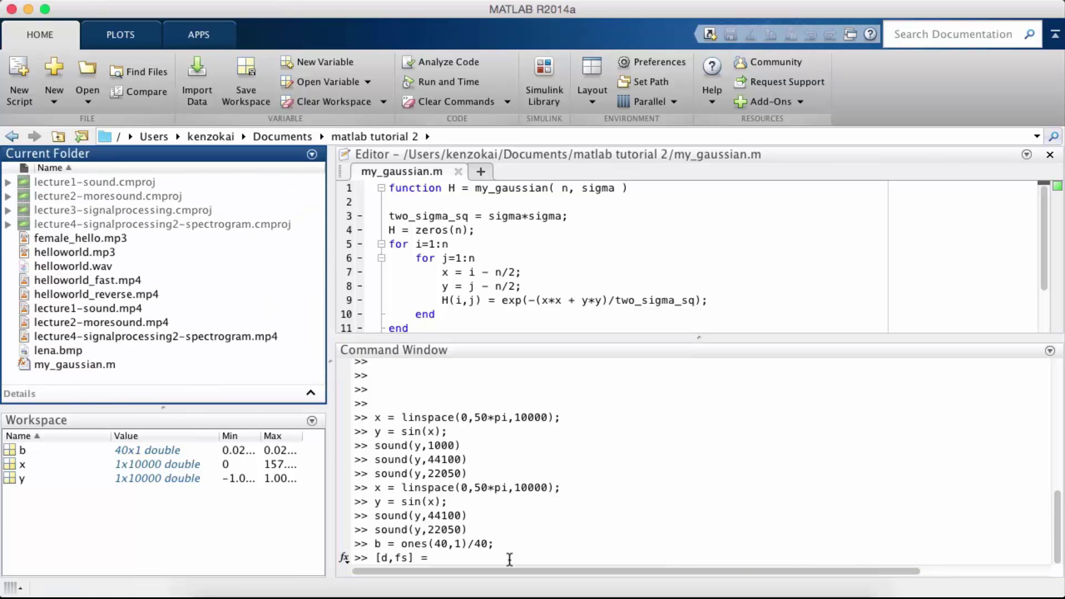
left_click(509, 559)
type("audioread('helloworld.wav');")
key("Return")
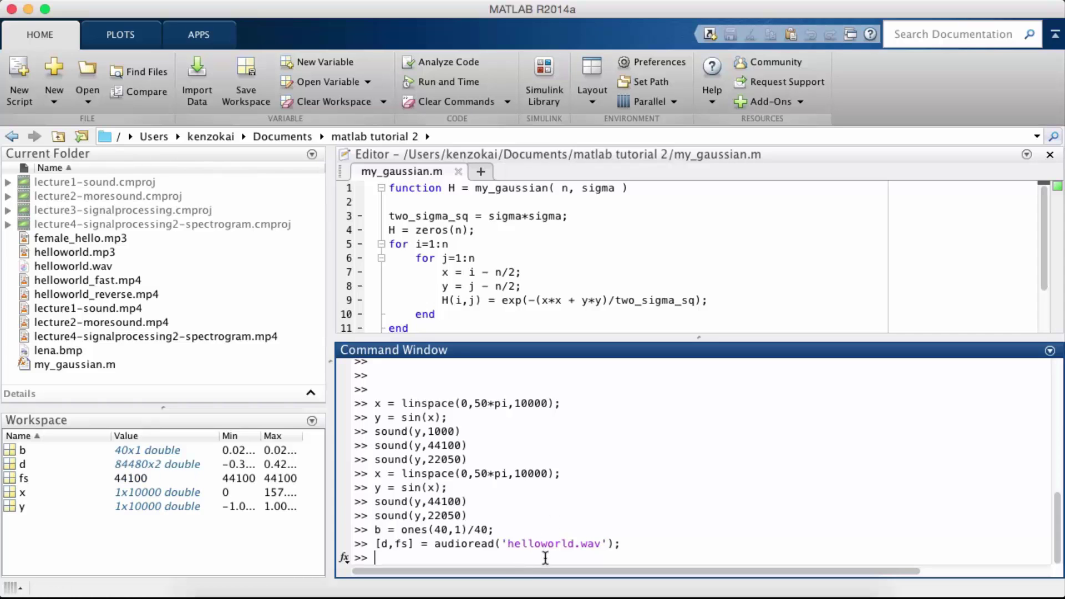
type("dlp = filter(b, 1, ")
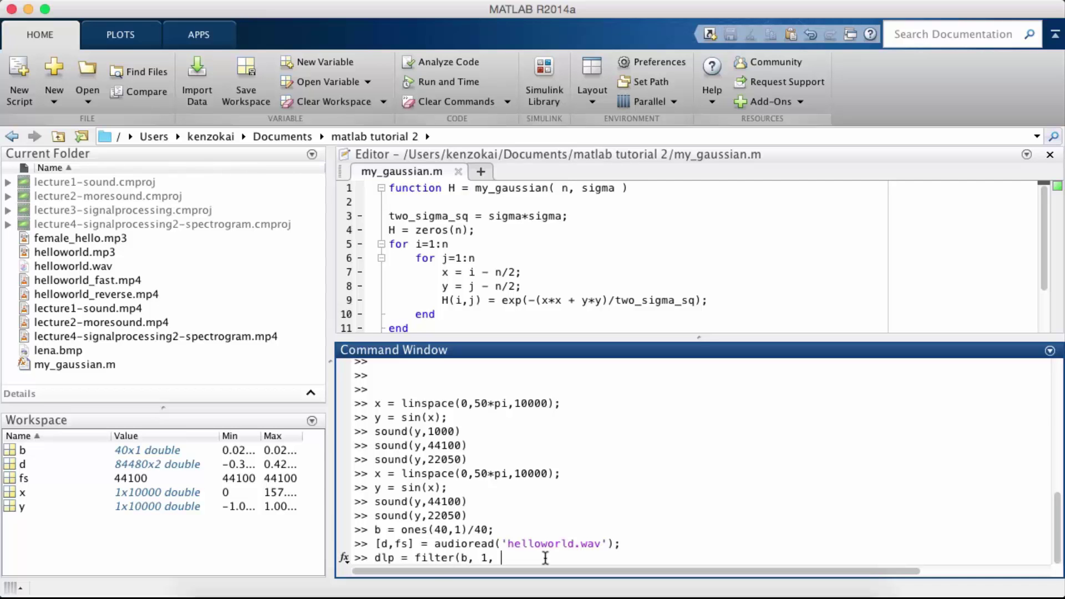
type("d")
type(");")
Step: Run dlp = filter(b, 1, d); to get the moving-average filtered audio
key("Return")
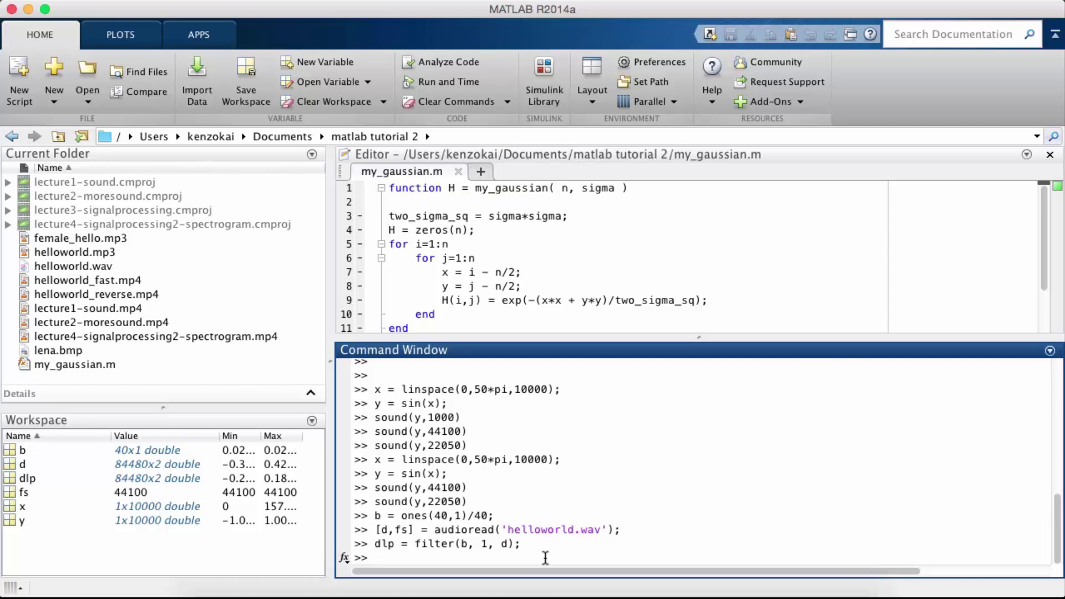
type("sound(d,fs)")
Step: Play the original with sound(d,fs) and the filtered version with sound(dlp,fs)
key("Return")
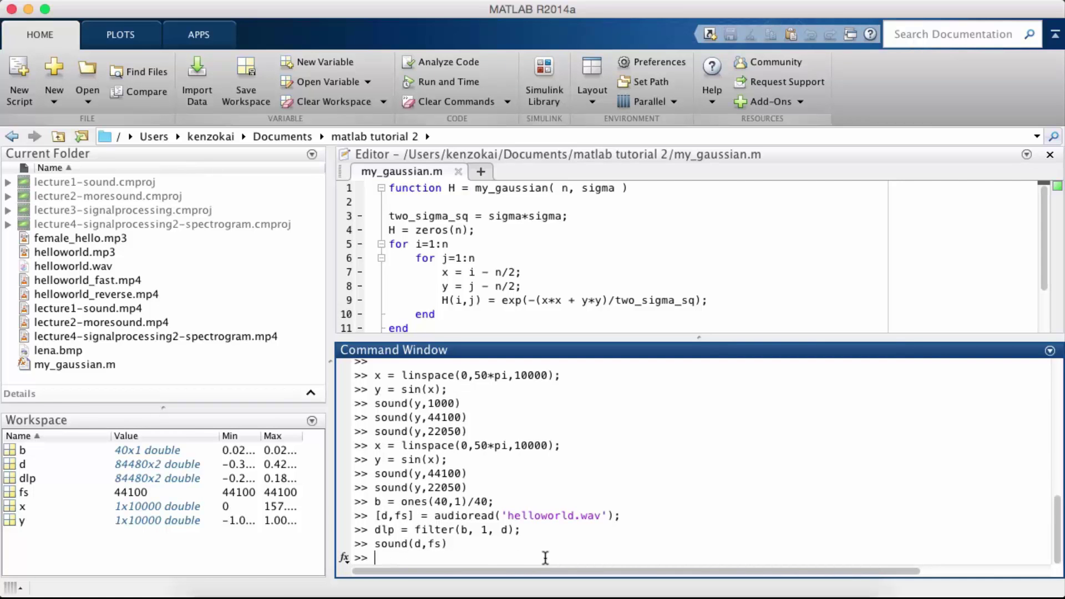
type("sound(dlp,fs)")
key("Return")
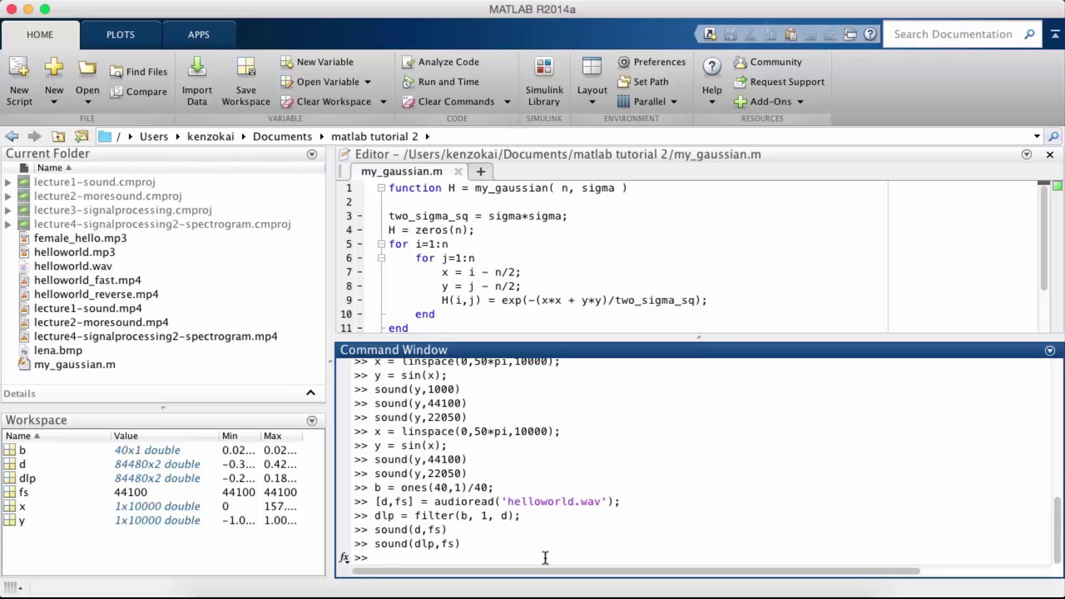
type("xaxis")
type(" = 1:84480;")
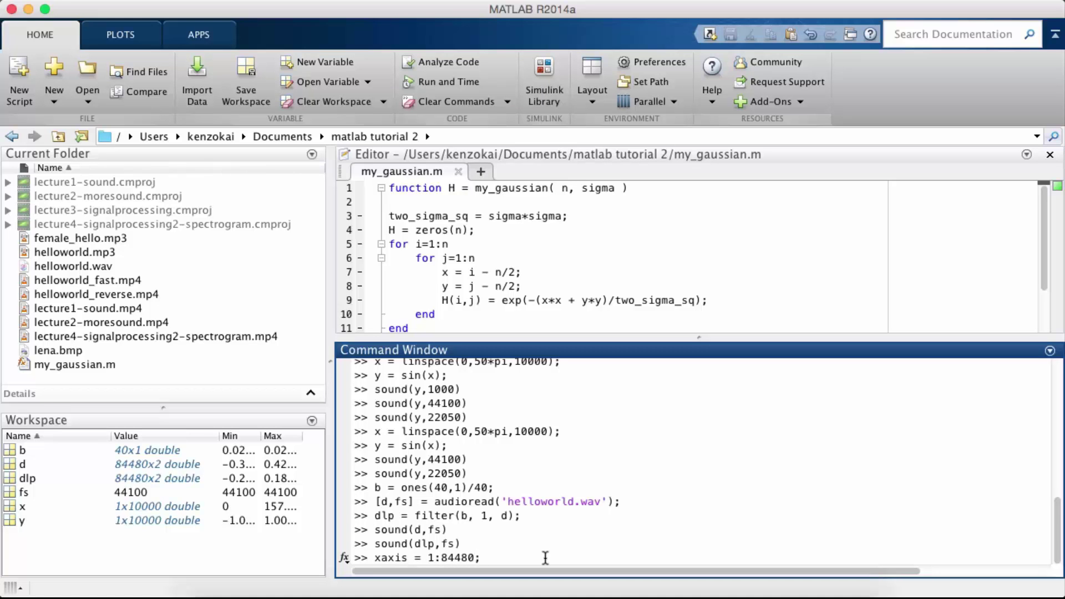
Step: Create xaxis = 1:84480 and run plot(xaxis,d,xaxis,dlp) to overlay both waveforms
key("Return")
type("plot(xaxis,d,")
key("BackSpace")
type("xaxis,dlp)")
key("Return")
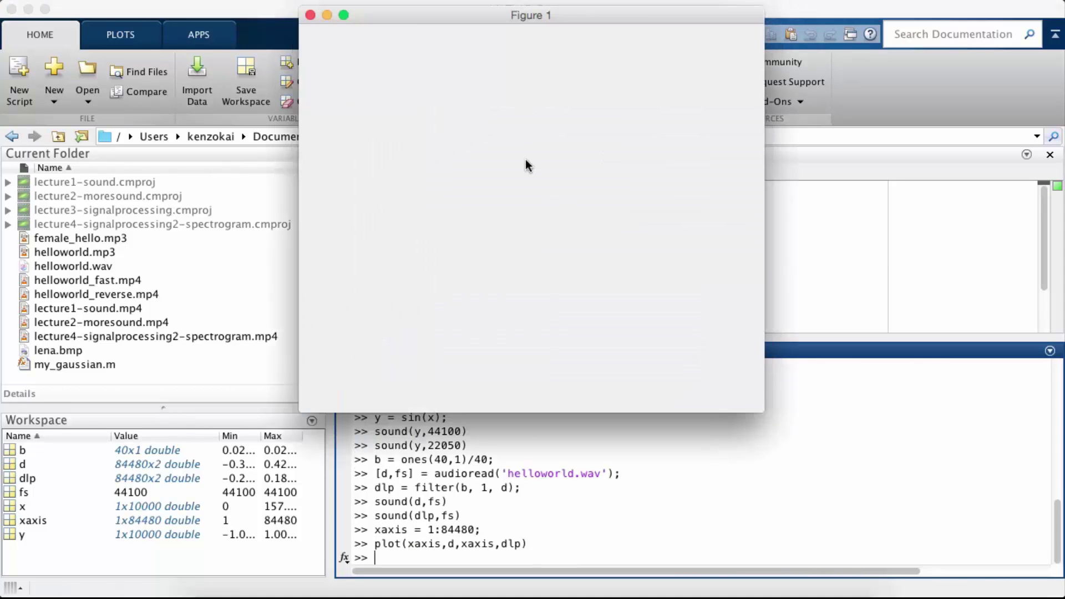
Step: Maximize Figure 1, zoom twice into the waveforms near sample 36,000, then close it
left_click(345, 17)
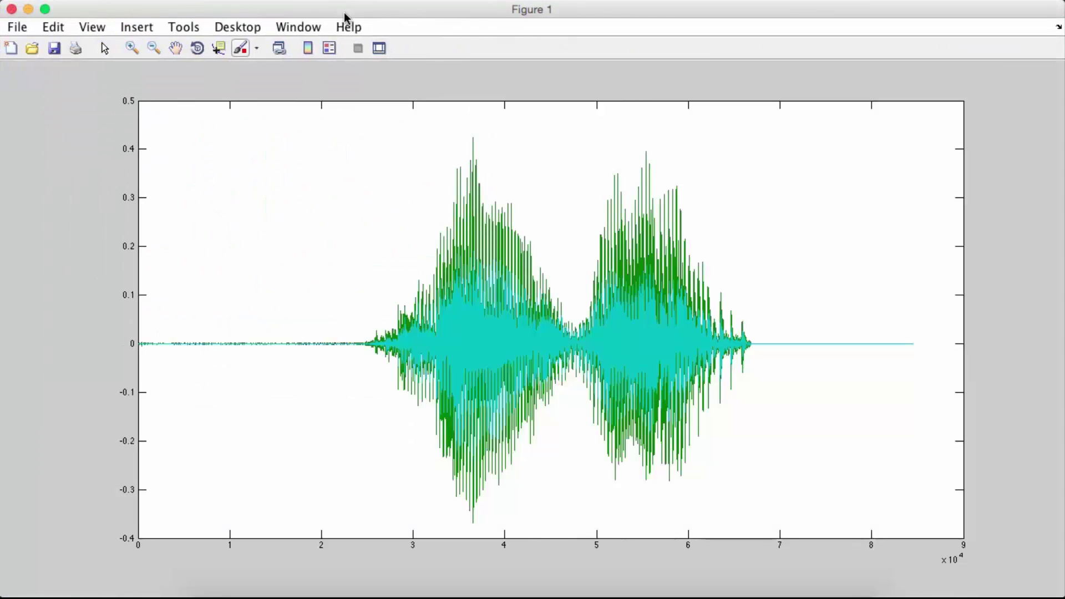
left_click(127, 51)
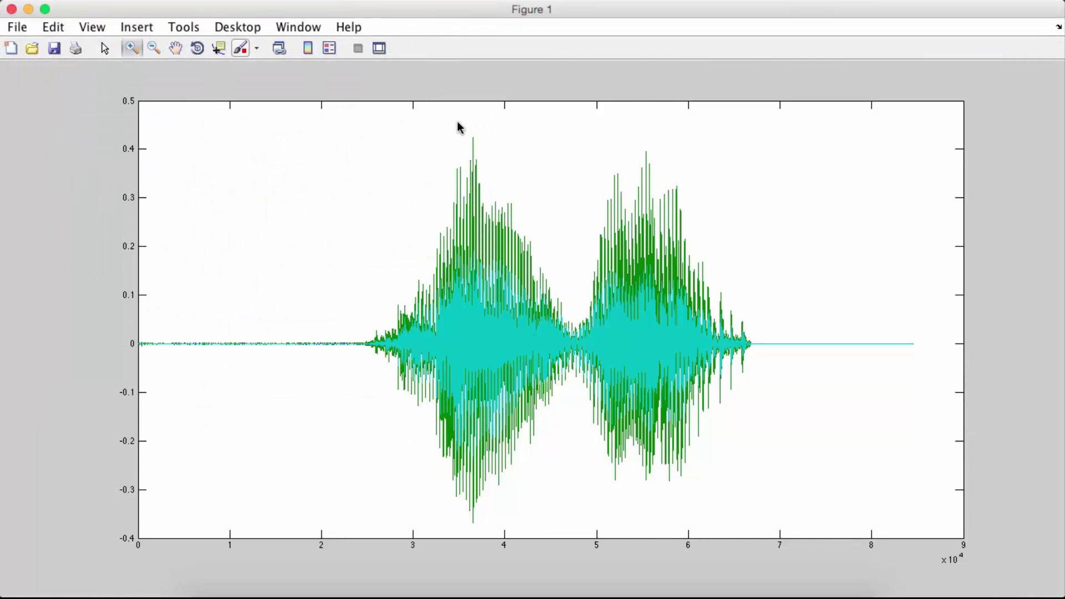
left_click_drag(458, 123, 478, 537)
left_click_drag(340, 127, 817, 553)
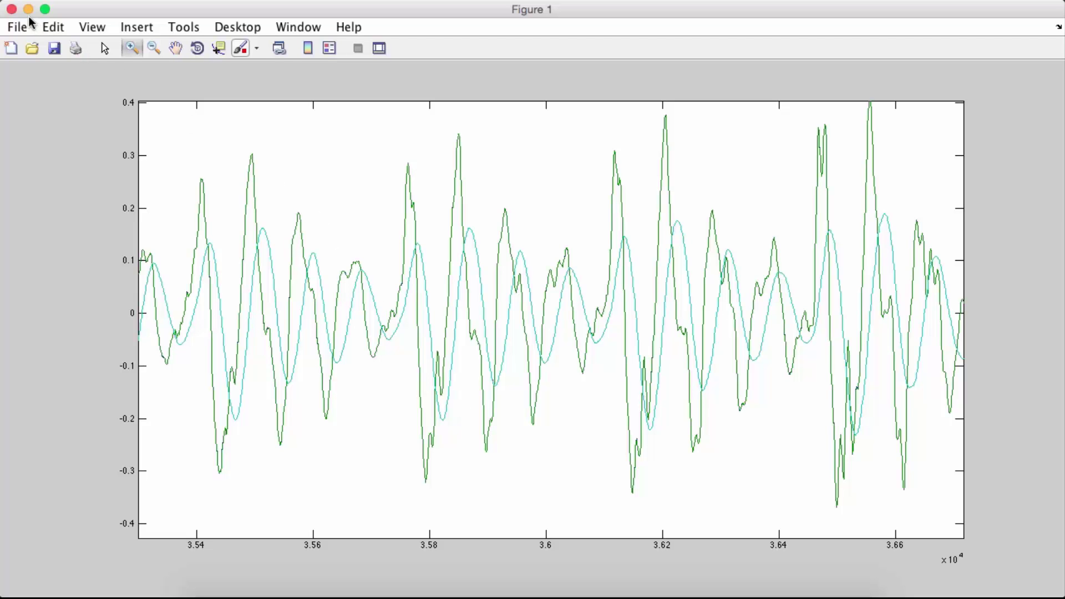
left_click(12, 9)
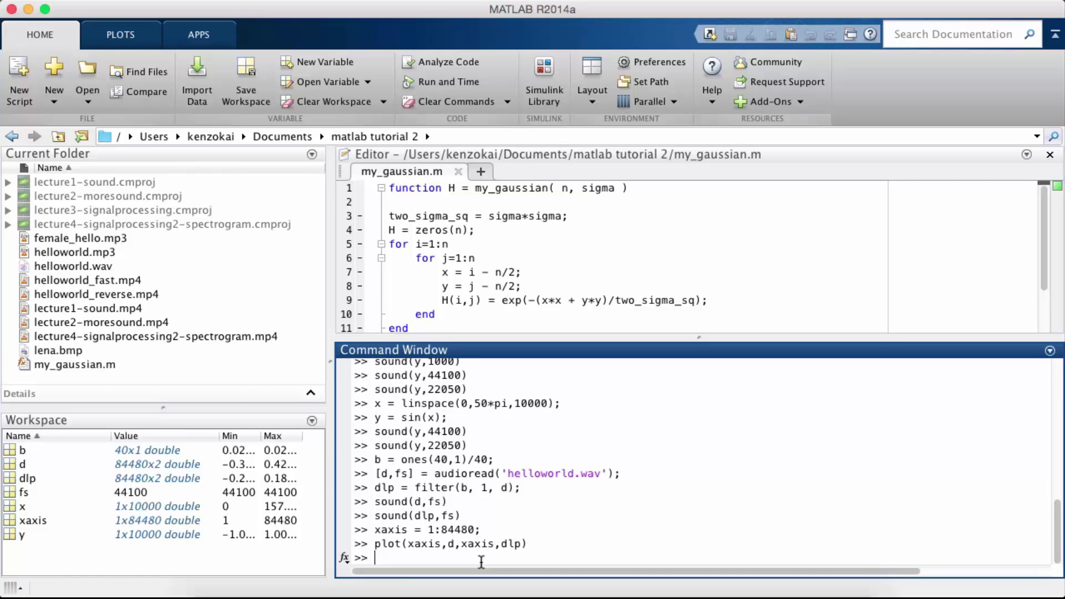
type("subplot(2,1,")
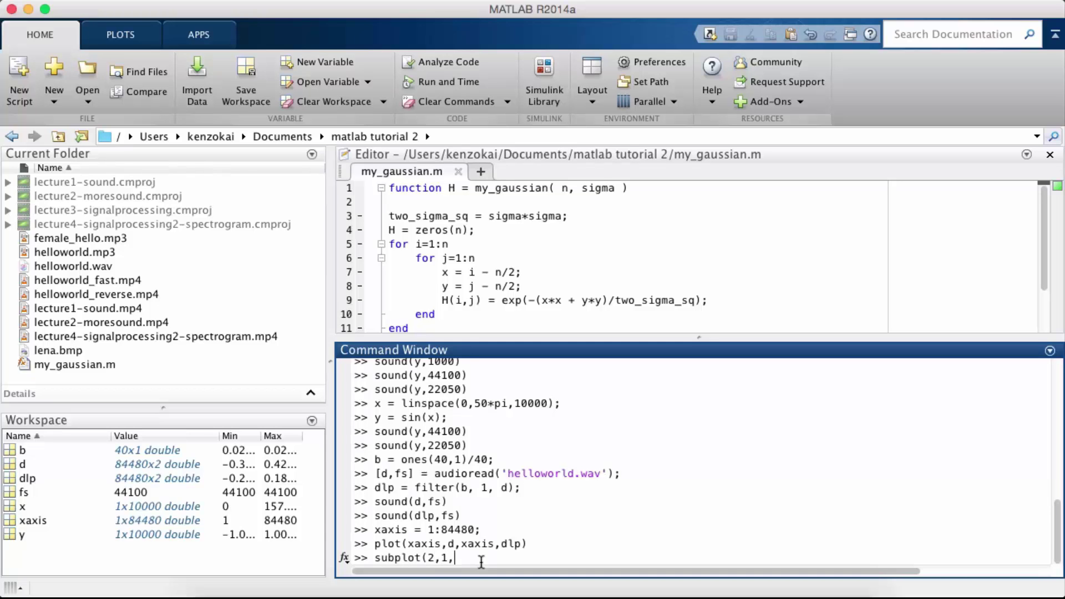
type("1)")
type(";")
Step: Plot real(fft(d)) in the top panel with subplot(2,1,1)
key("Return")
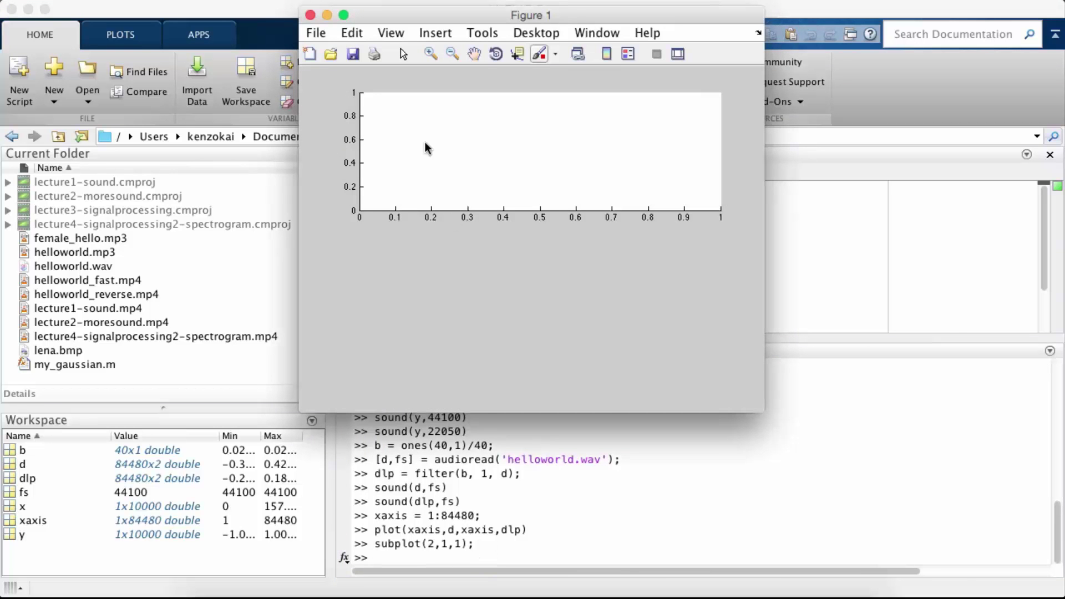
left_click(167, 125)
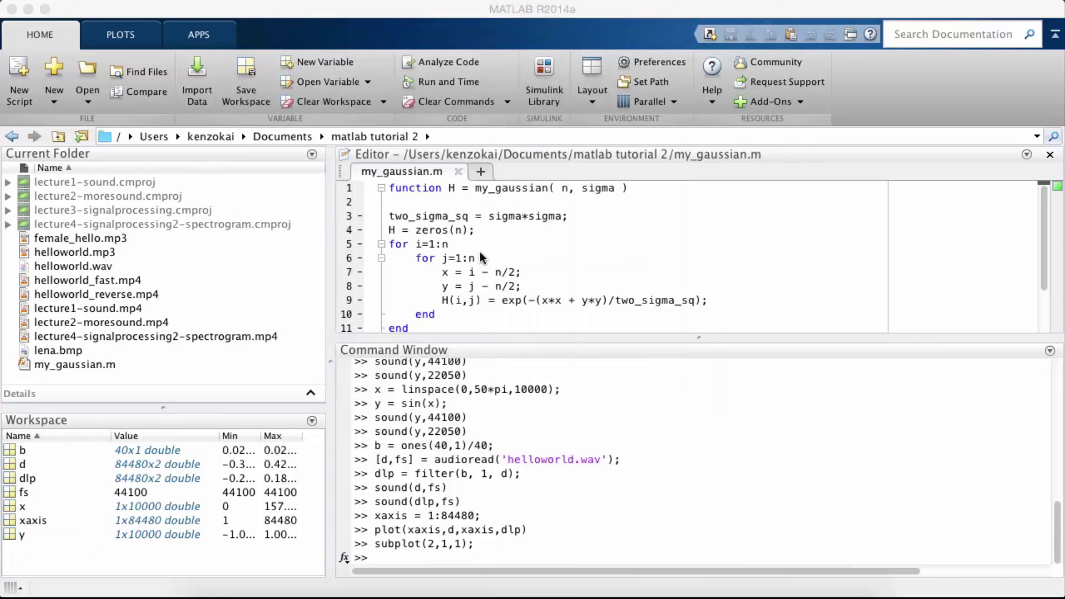
left_click(636, 541)
type("plot(real(fft(d)))")
key("Return")
type("subplot(2,1,2);")
Step: Plot real(fft(dlp)) in the bottom panel with subplot(2,1,2)
key("Return")
type("plot(real(fft(dlp)))")
key("Return")
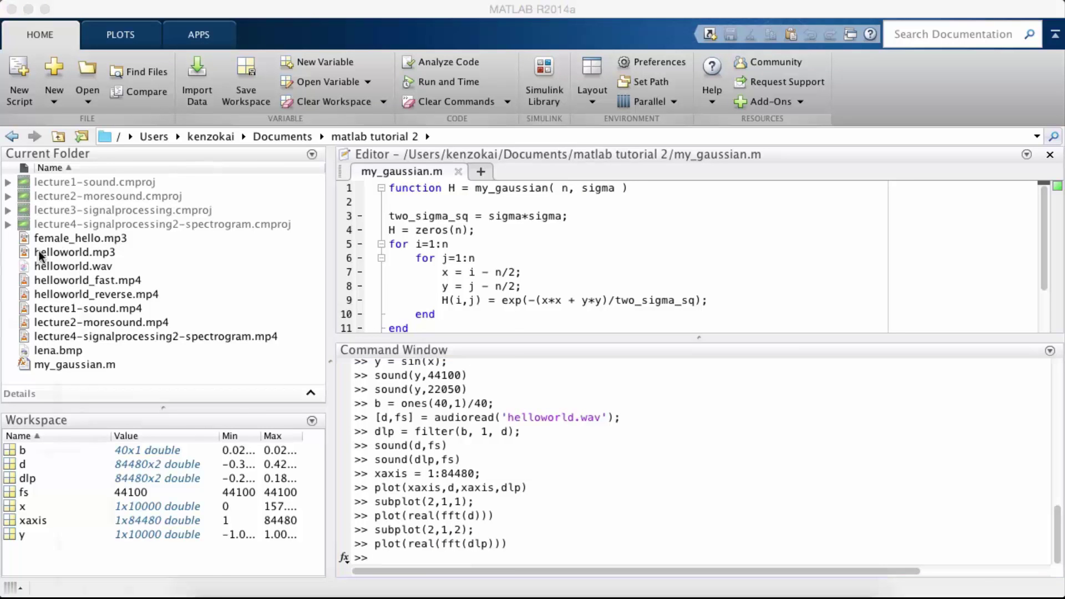
Step: Maximize the FFT comparison figure to inspect it, close it, and highlight the filter(b, 1, d) call
left_click_drag(504, 111, 656, 60)
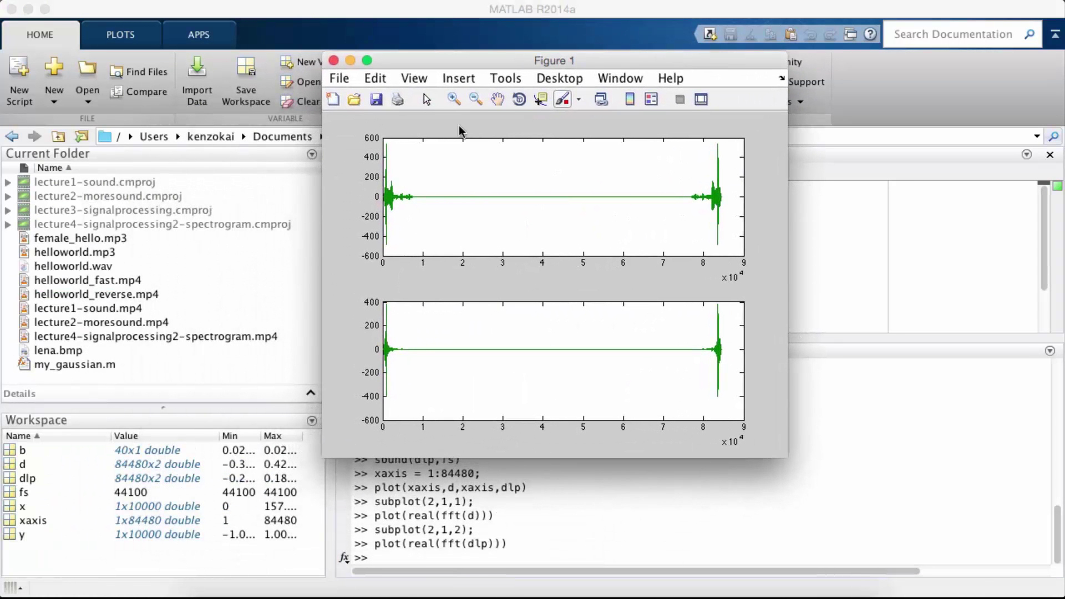
left_click(364, 58)
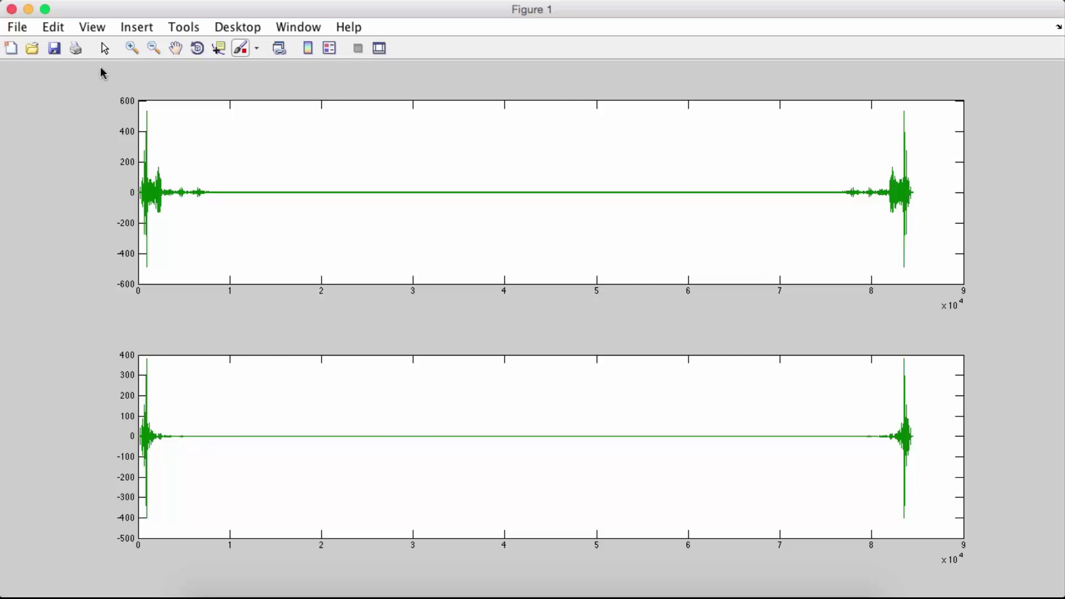
left_click(10, 10)
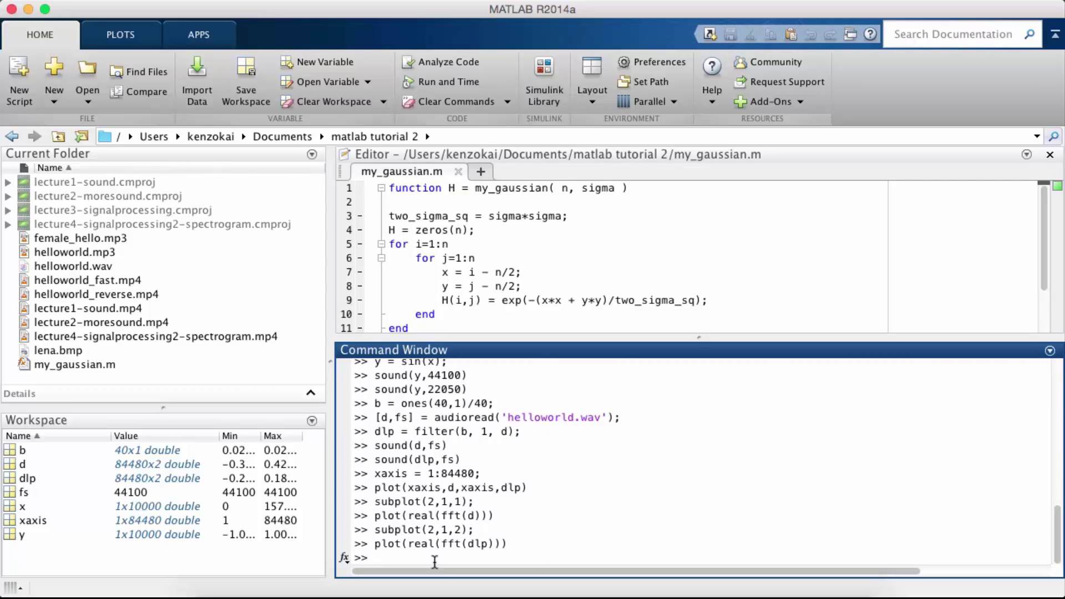
left_click_drag(416, 431, 518, 431)
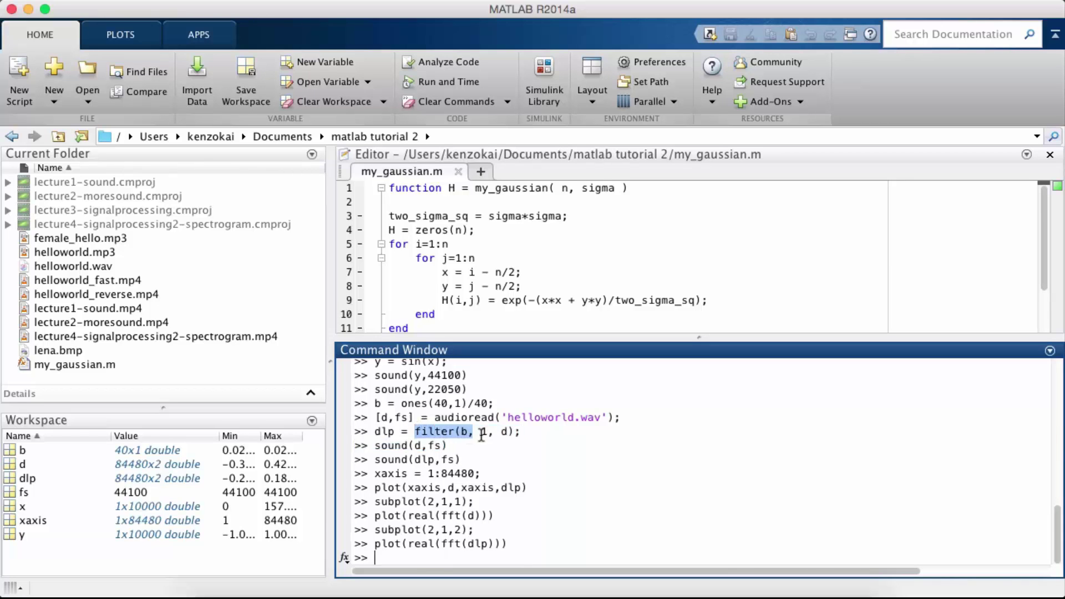